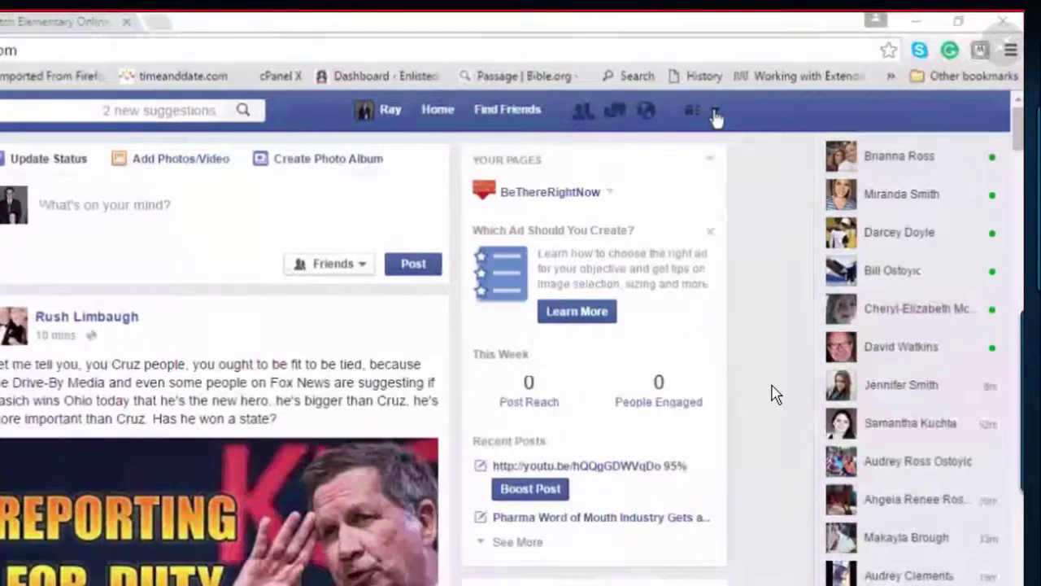
Step: Go to Settings > Security and expand the Trusted Contacts row, which has no contacts chosen
left_click(715, 113)
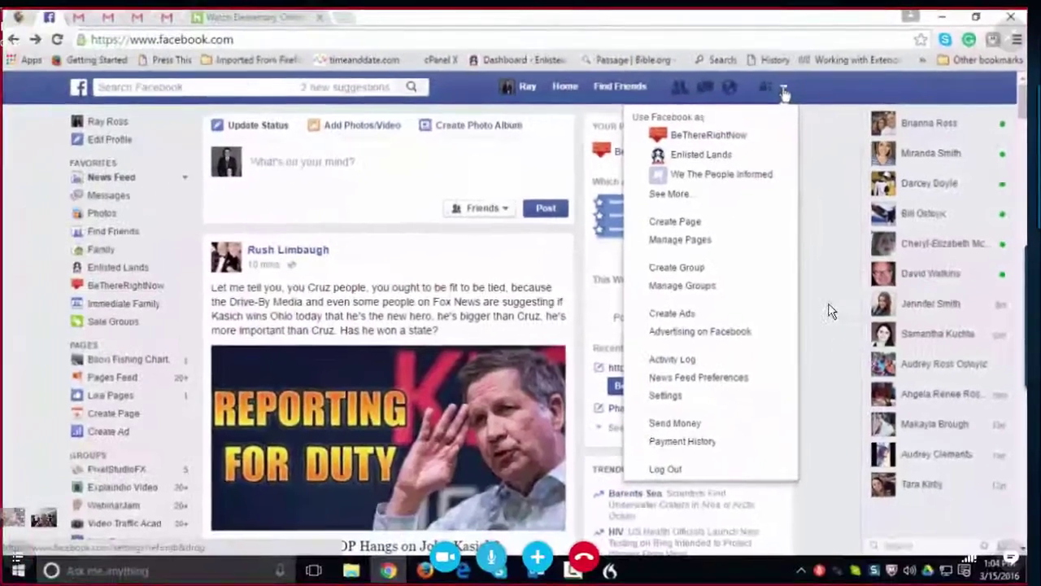
left_click(634, 470)
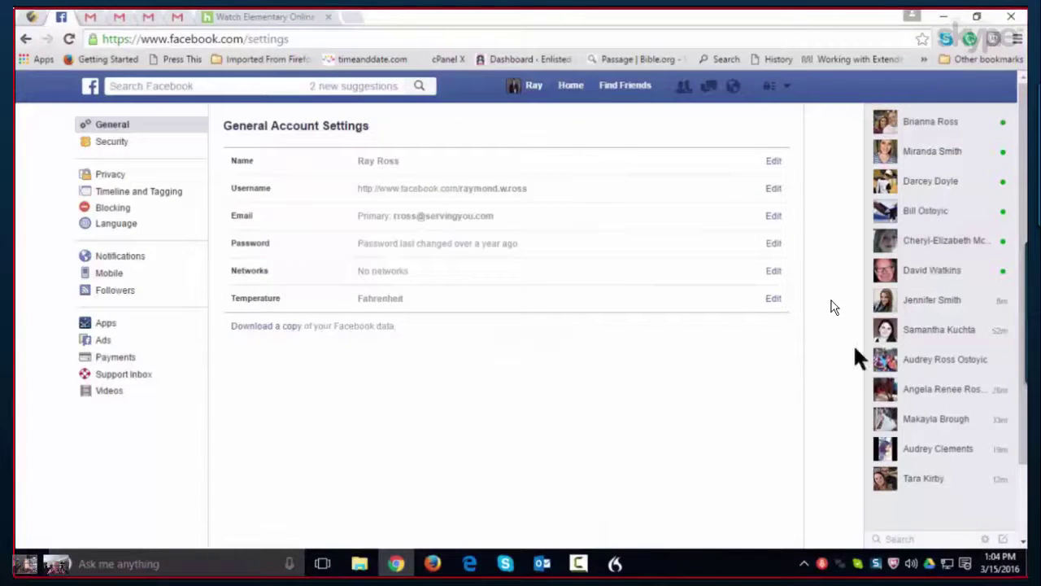
left_click(139, 144)
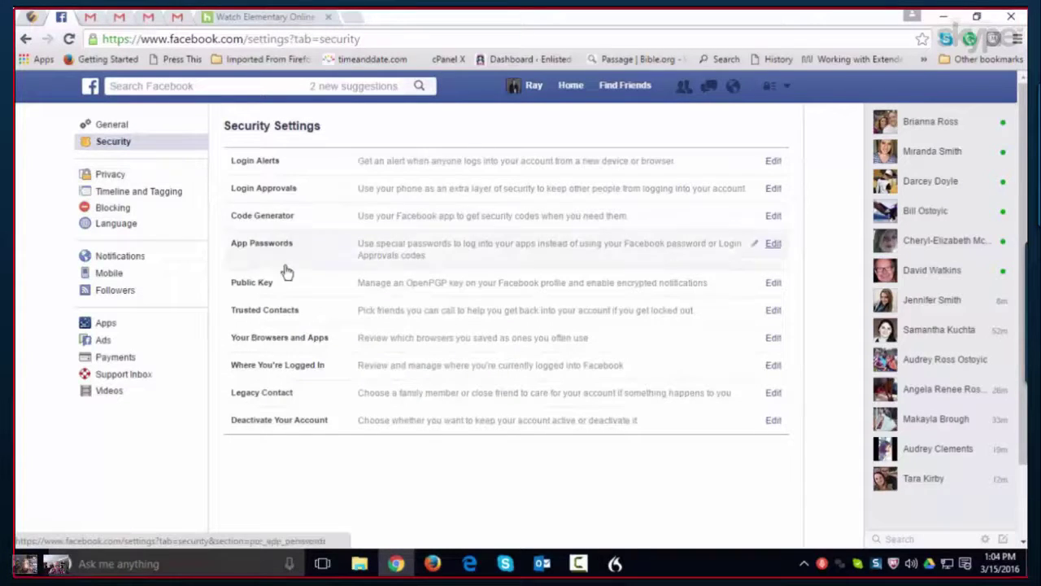
mouse_move(268, 311)
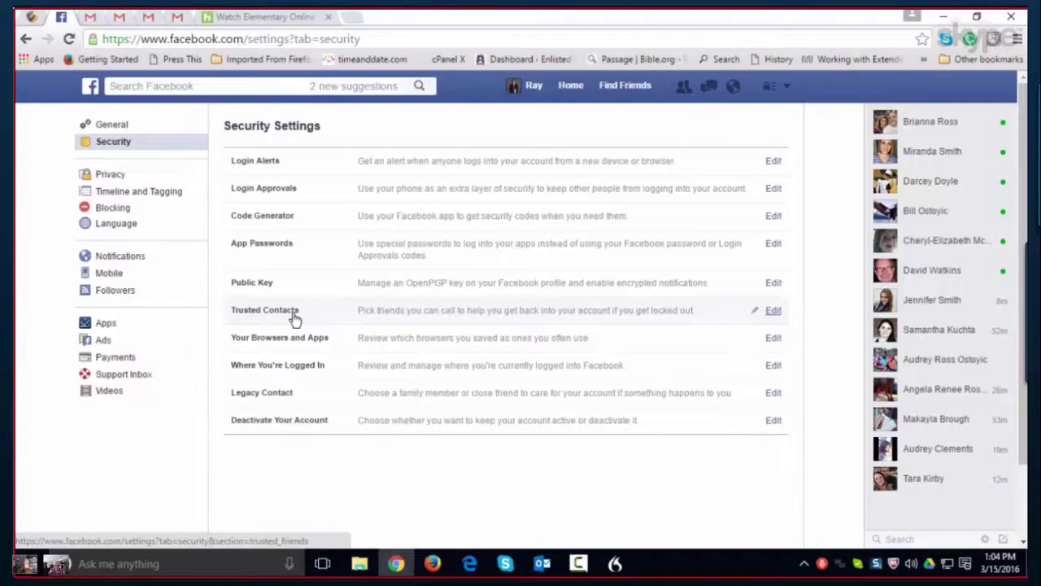
left_click(773, 311)
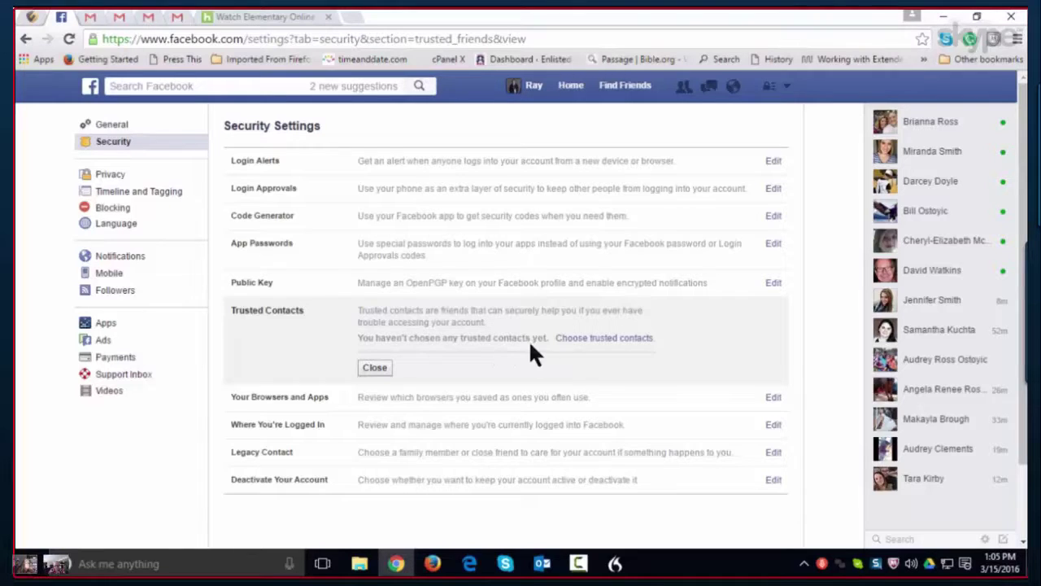
Step: Choose four friends in the Choose Trusted Contacts dialog and confirm them
left_click(603, 339)
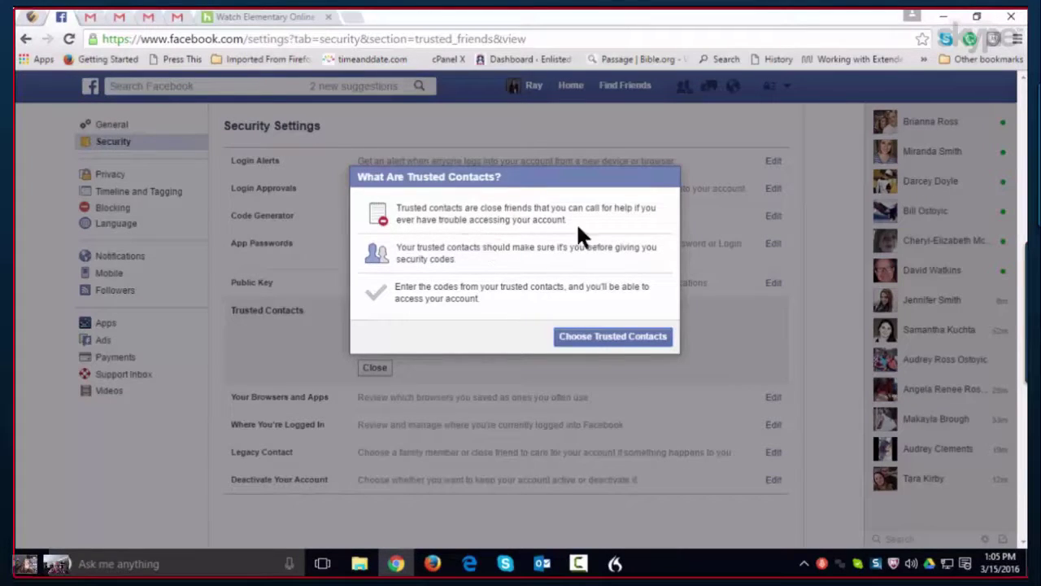
left_click(606, 342)
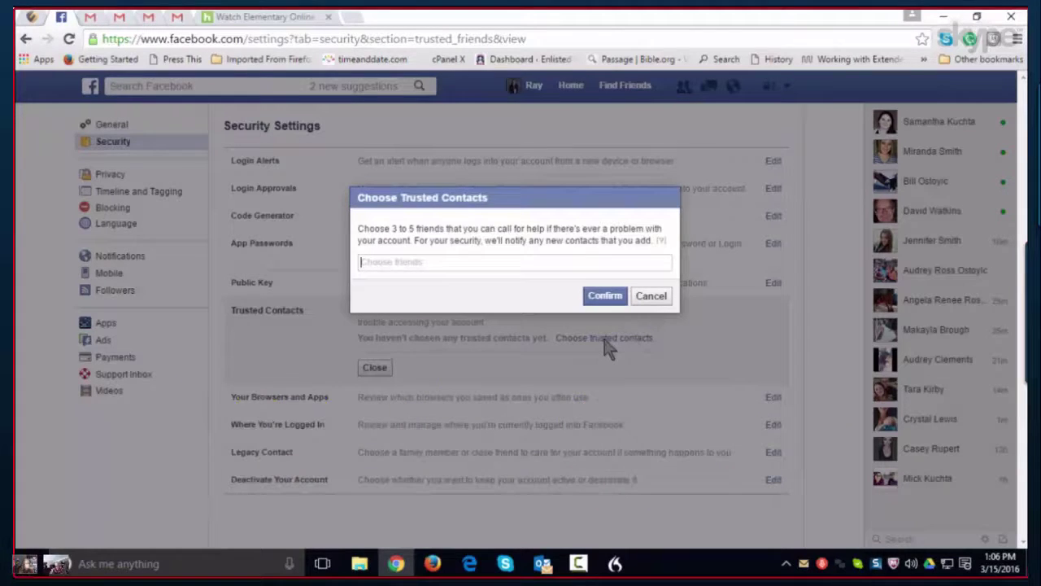
type("a")
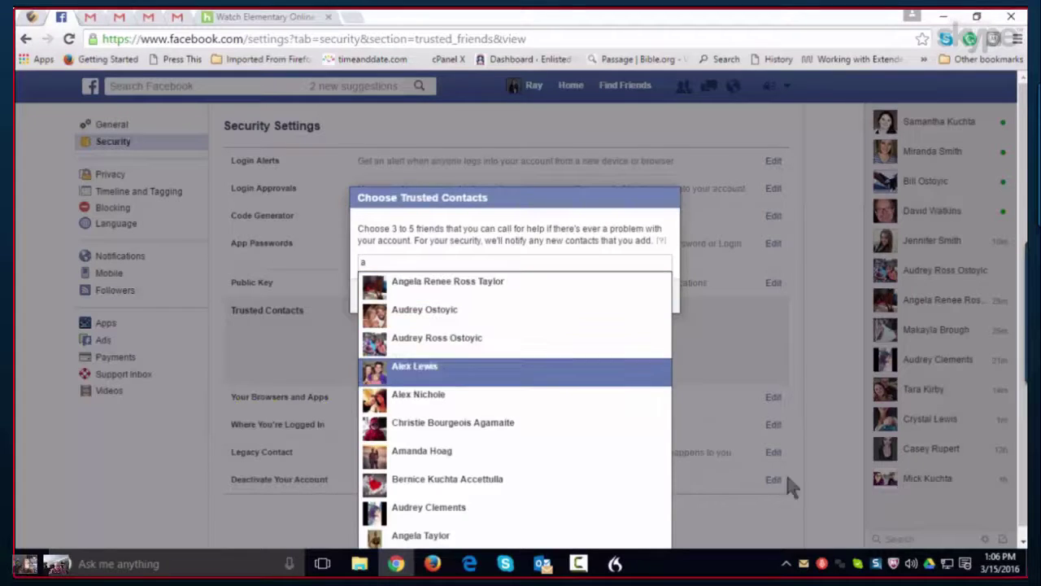
key("BackSpace")
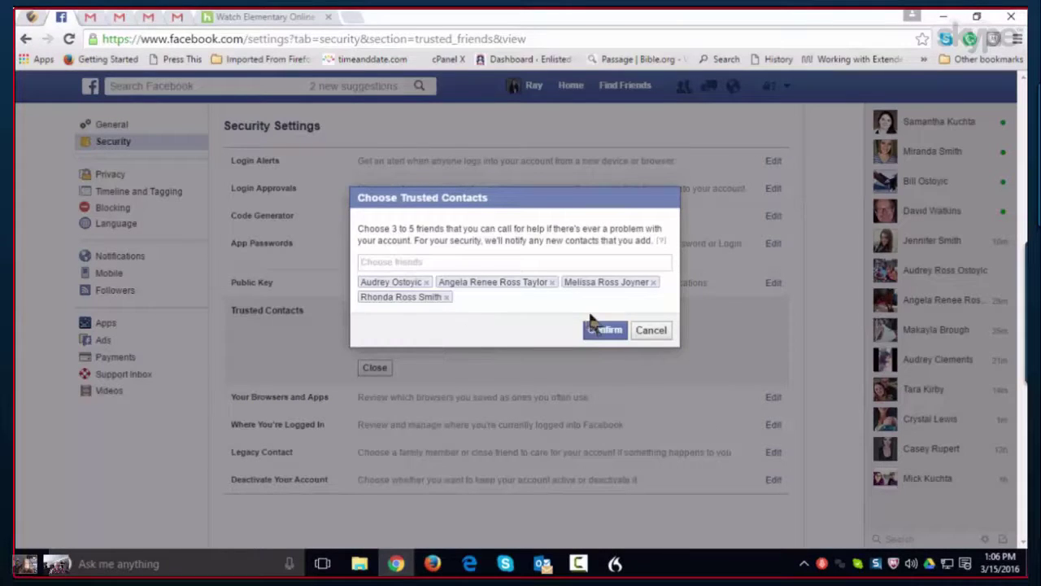
left_click(601, 333)
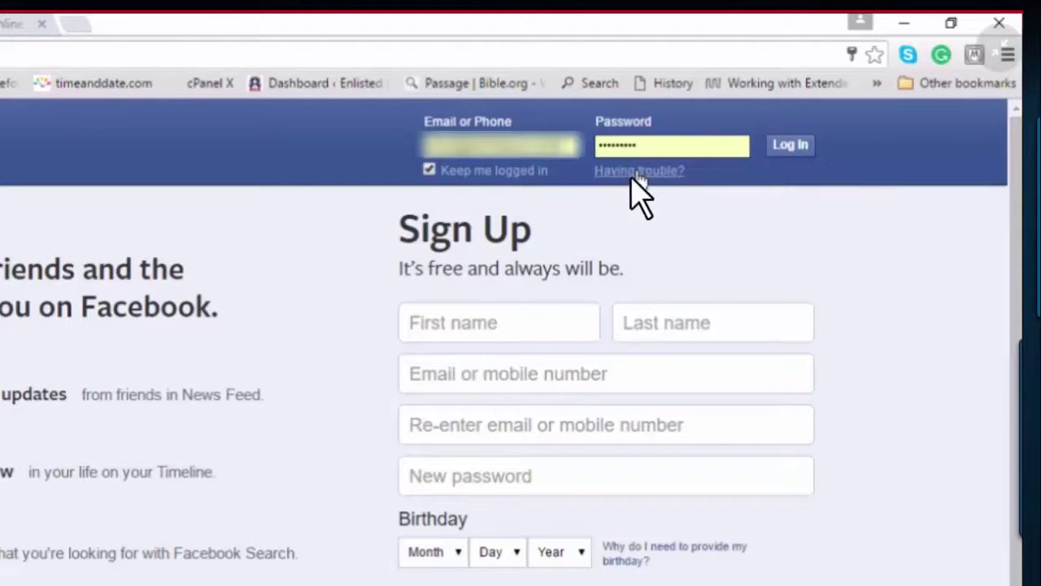
Step: Use 'Having trouble?' to find the account by its saved email address
left_click(638, 171)
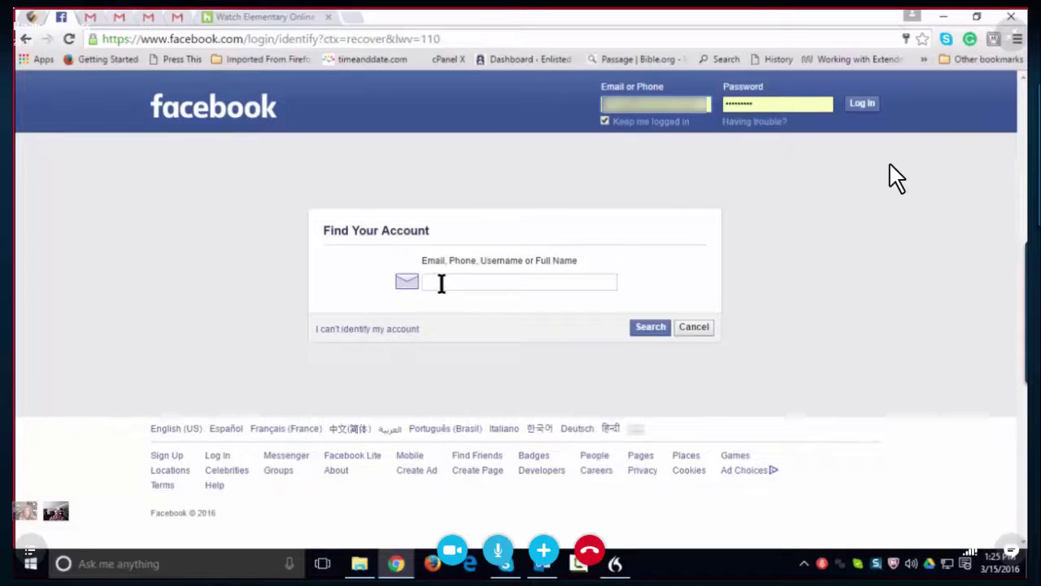
left_click(441, 283)
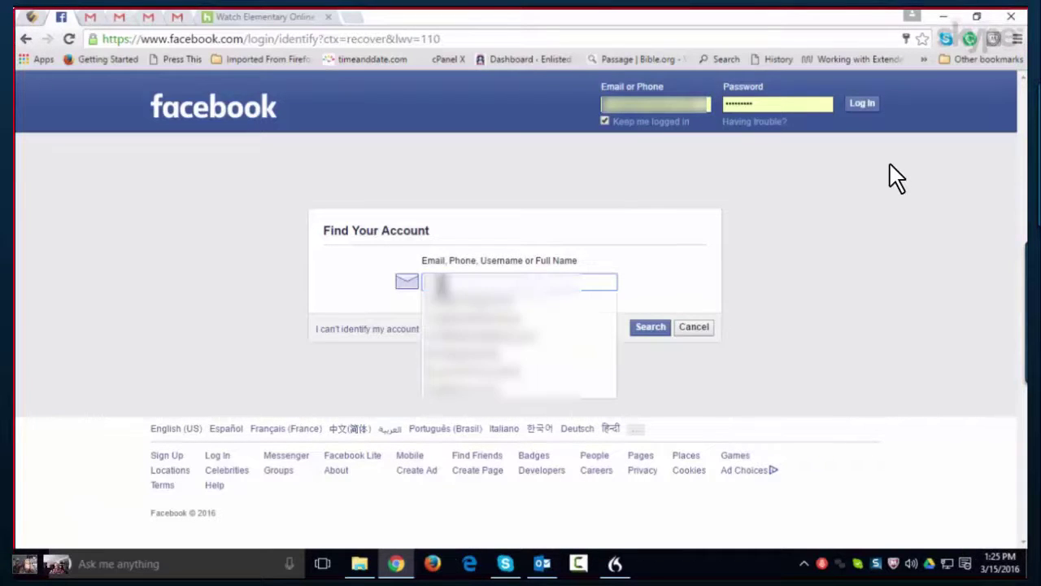
left_click(470, 307)
key("Return")
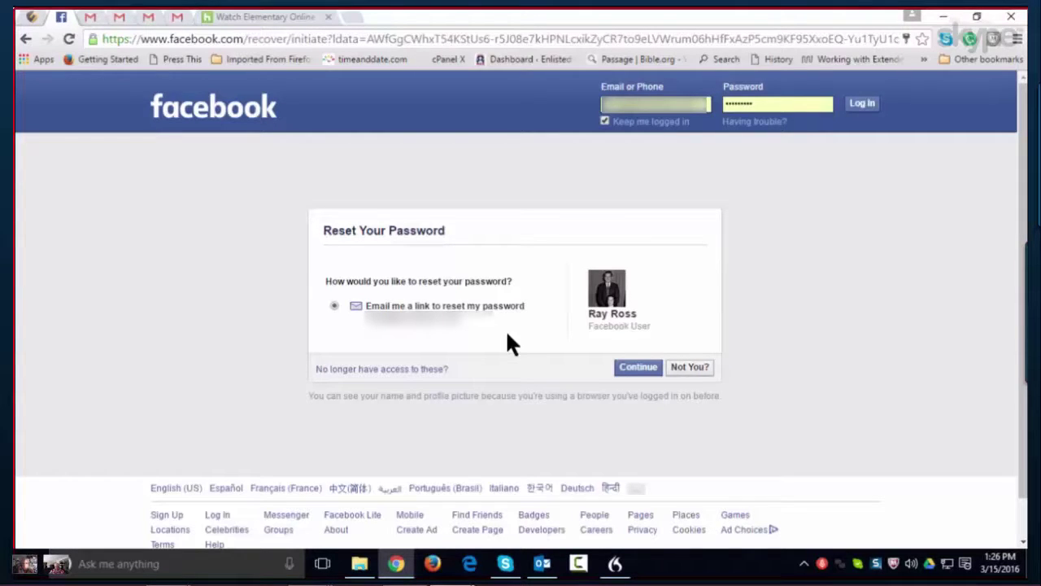
Step: Report losing access to the account's email and submit a new contact email address
left_click(375, 370)
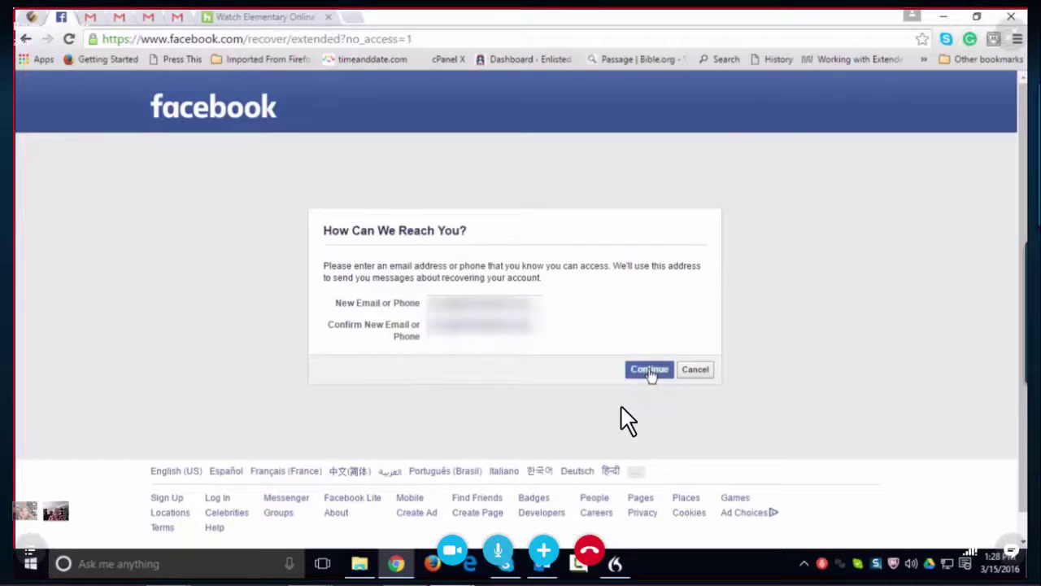
left_click(649, 370)
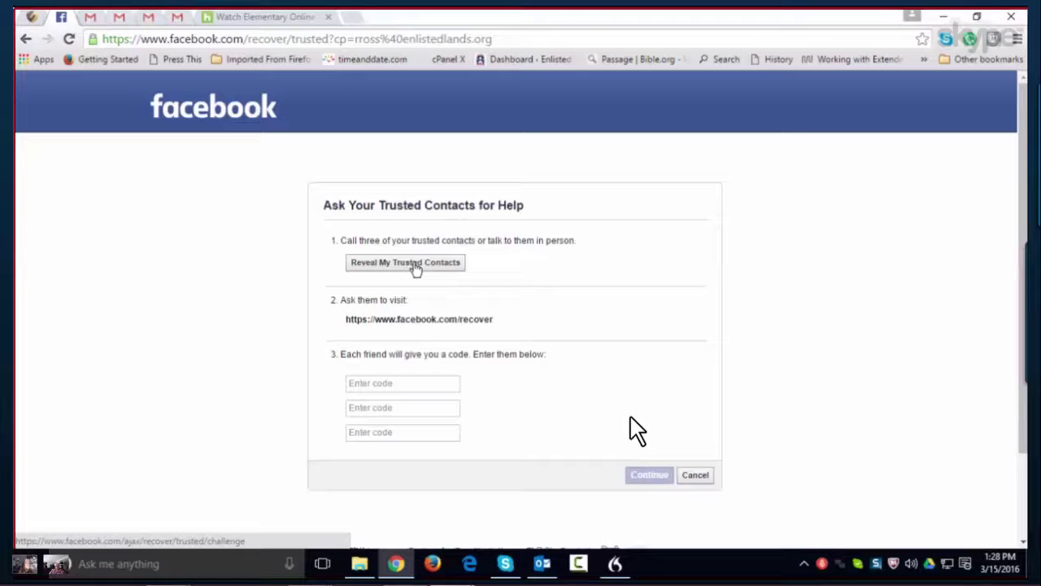
Step: Reveal the account's trusted contacts and confirm a contact's full name
left_click(411, 263)
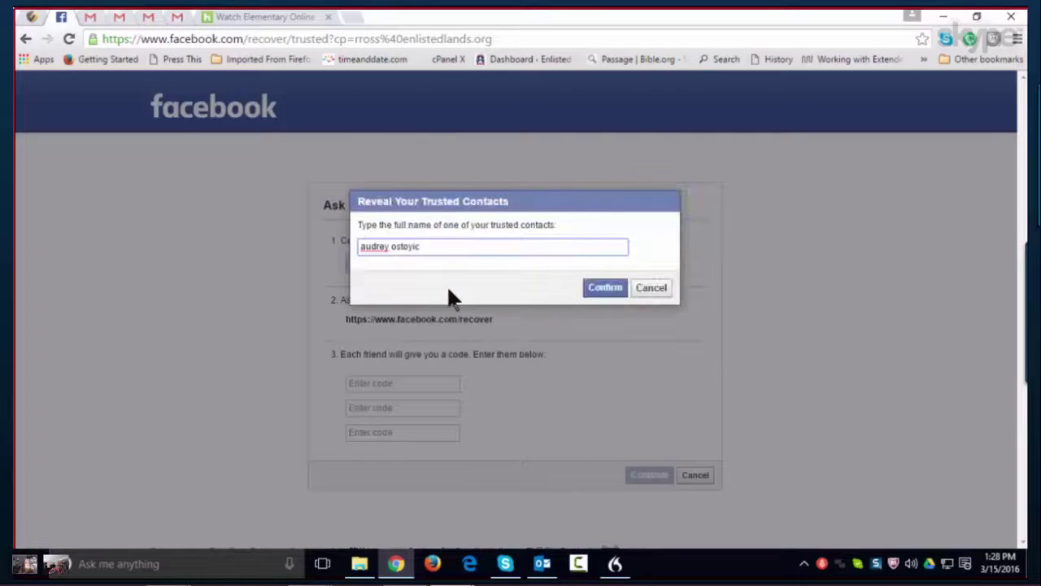
left_click(596, 289)
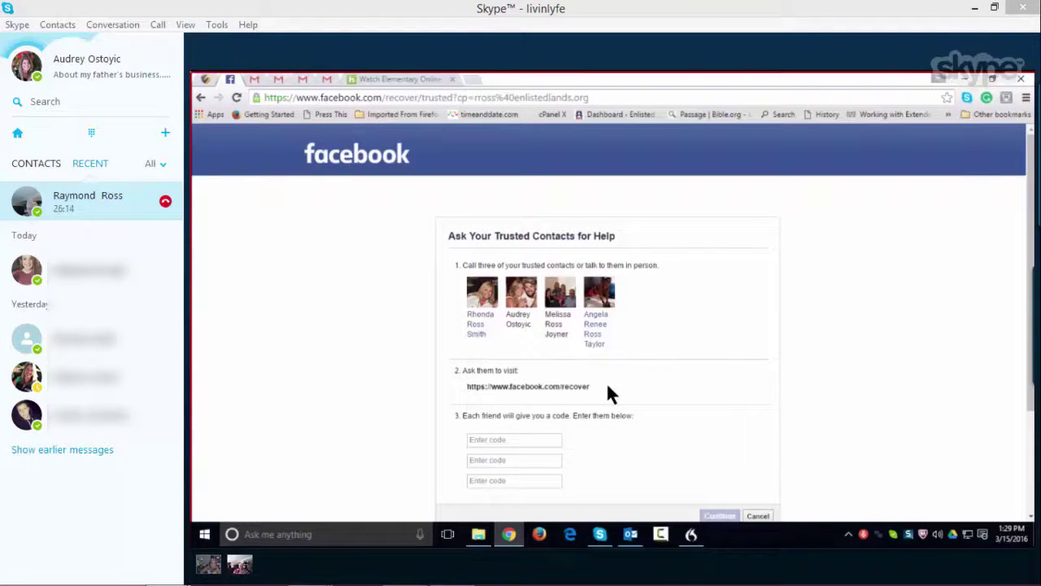
mouse_move(1020, 79)
left_click(987, 99)
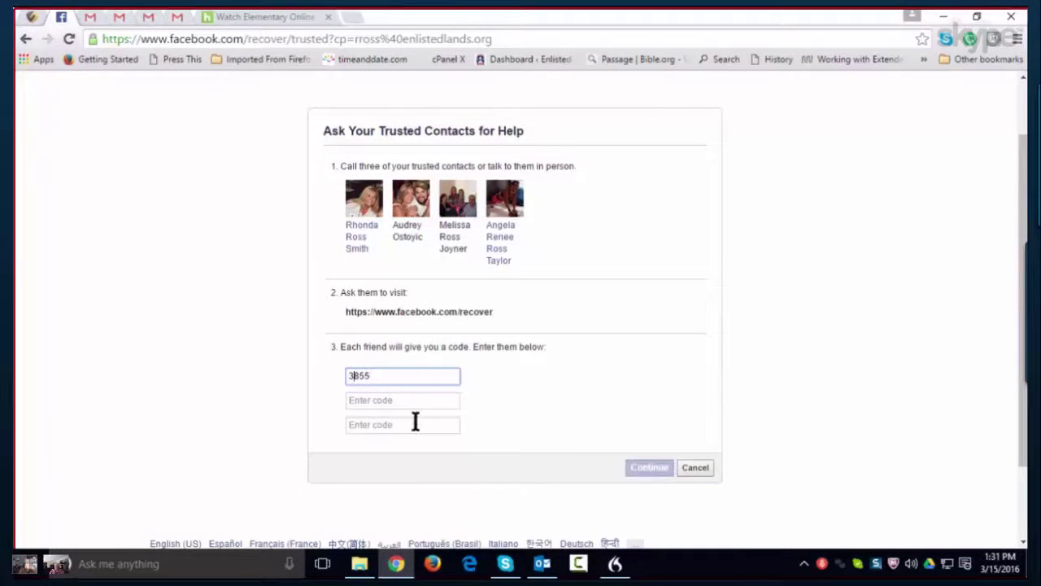
left_click(350, 402)
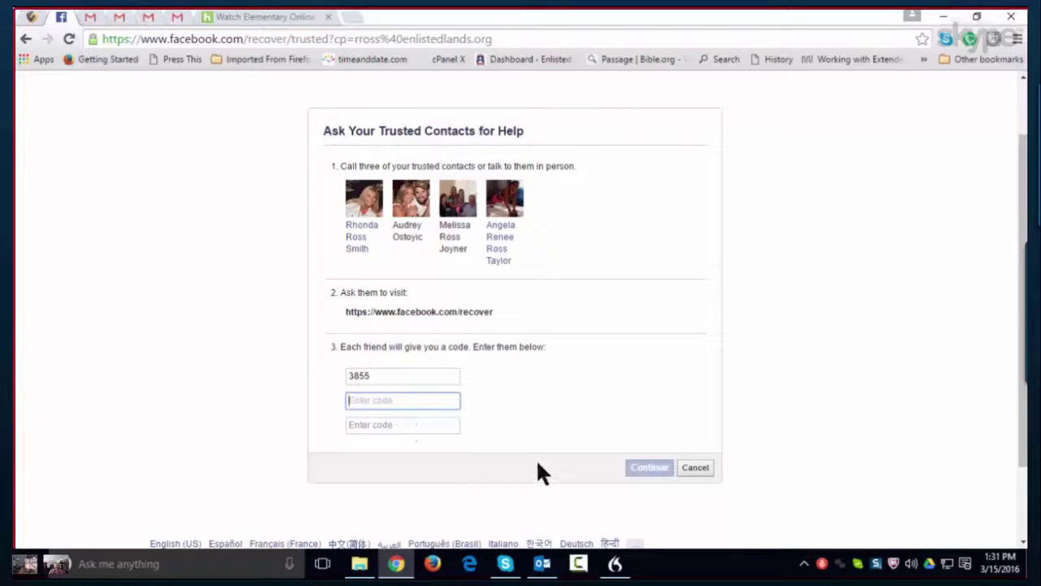
key("Tab")
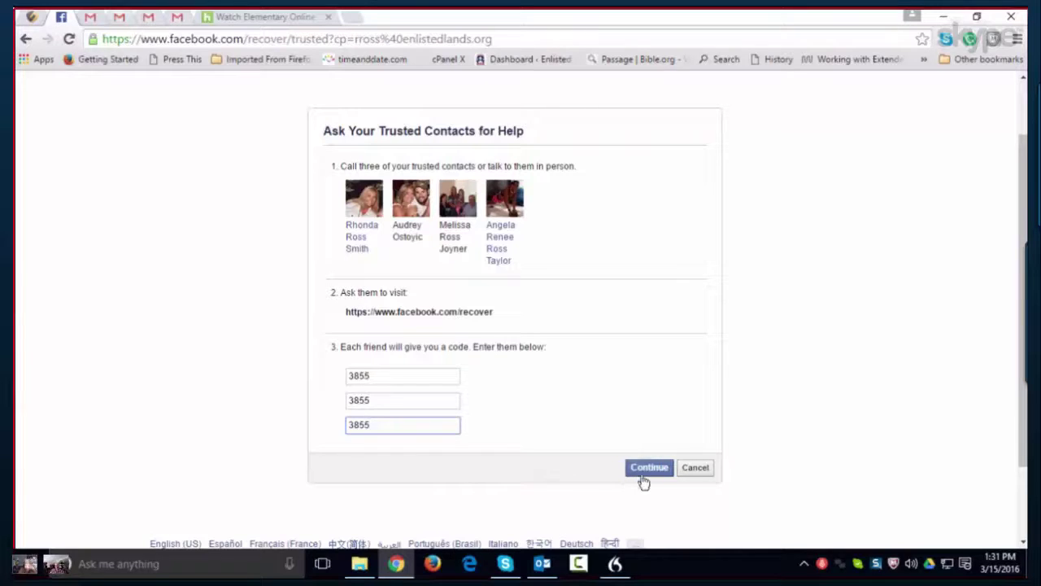
left_click(649, 468)
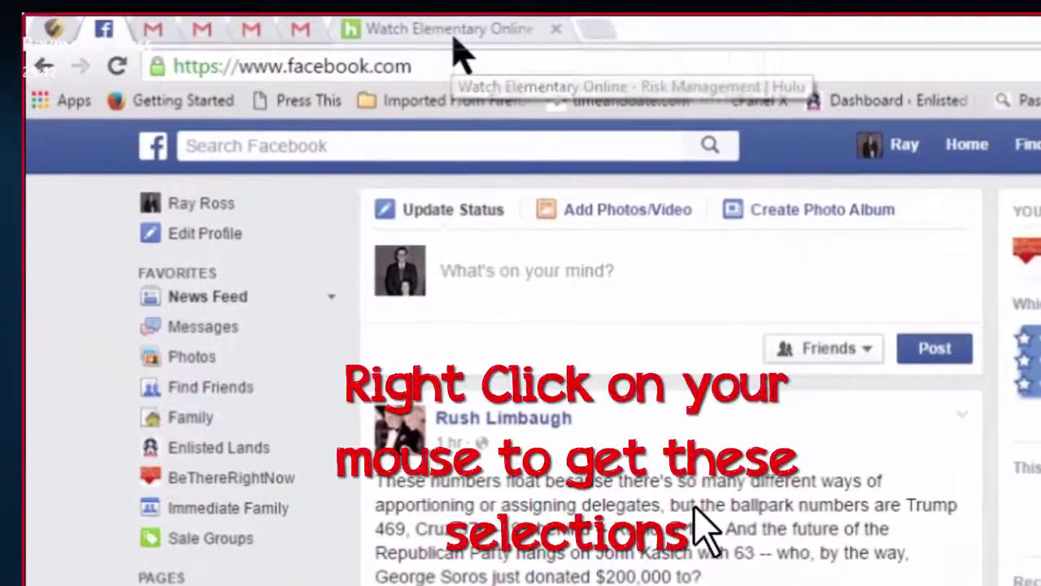
Step: Pin the Hulu Elementary tab in Chrome
right_click(454, 40)
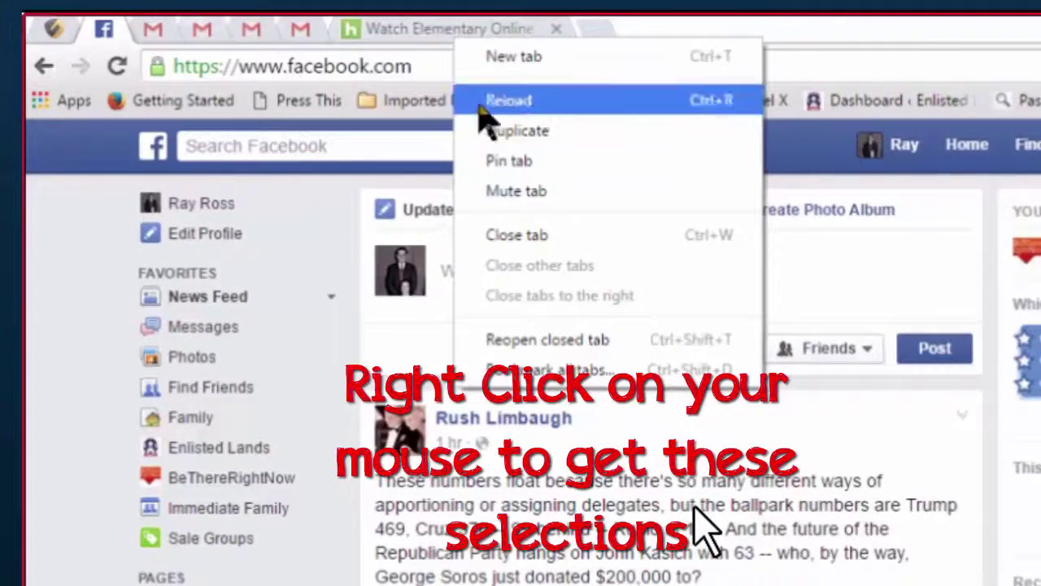
left_click(488, 161)
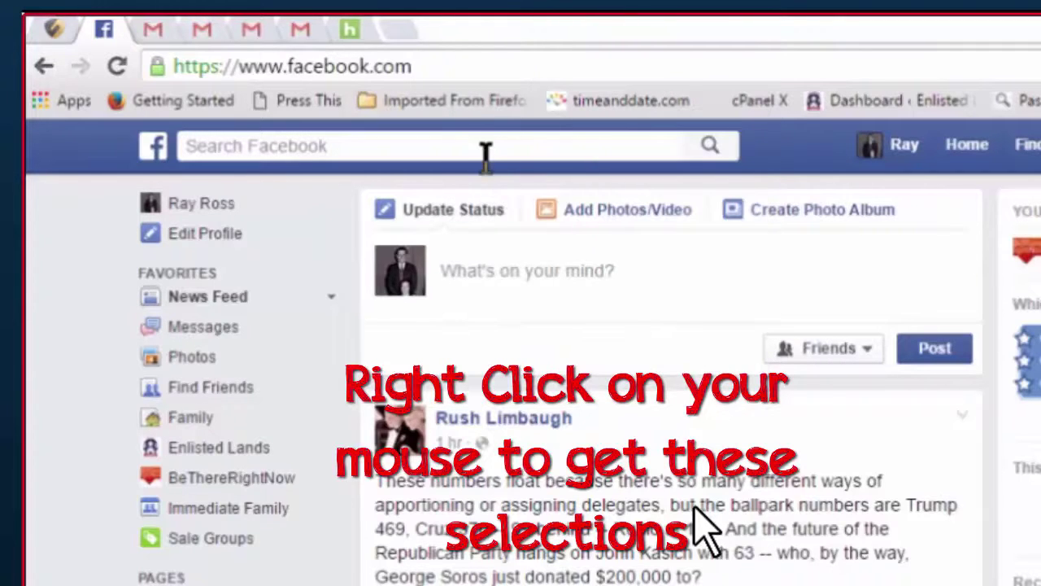
left_click(354, 33)
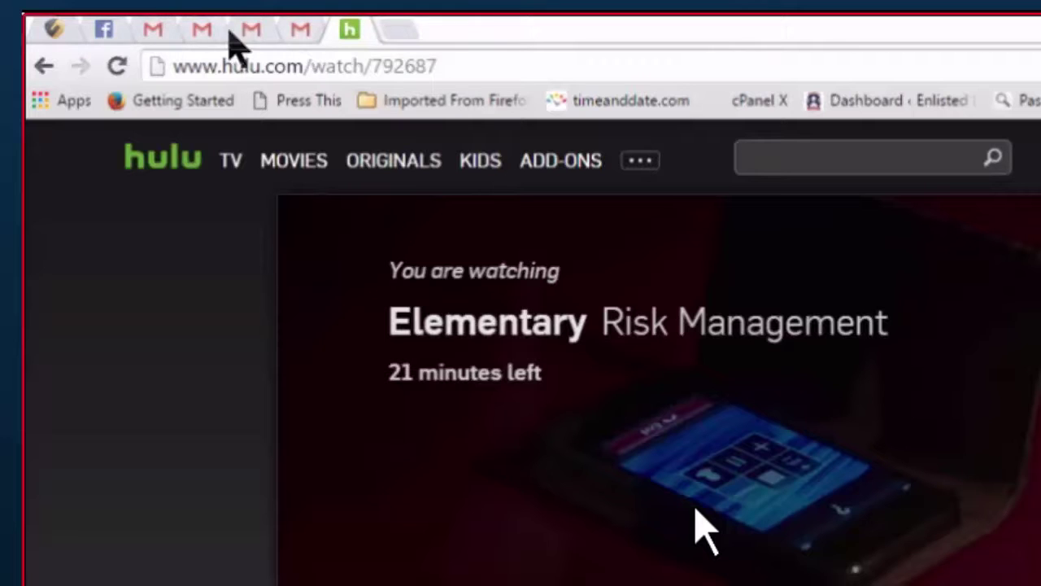
Step: Unpin and re-pin the Facebook tab, moving it to the second pinned slot
left_click(105, 33)
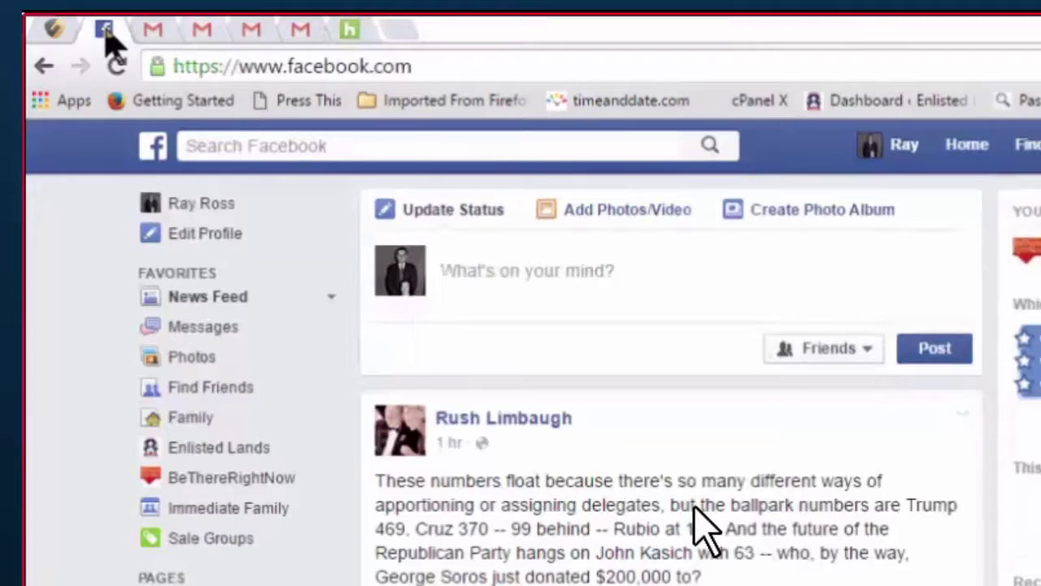
right_click(109, 41)
left_click(147, 153)
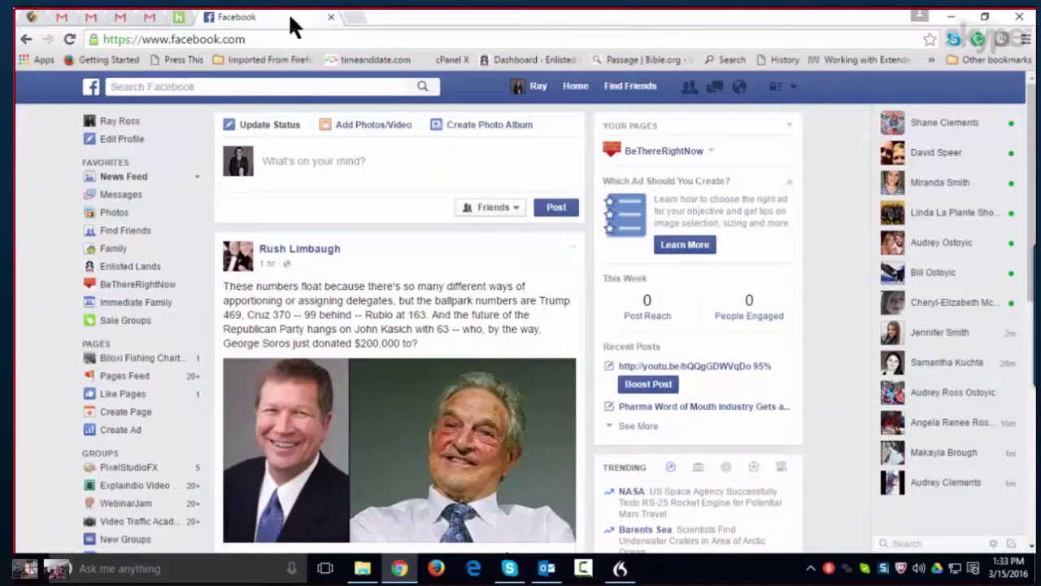
right_click(293, 26)
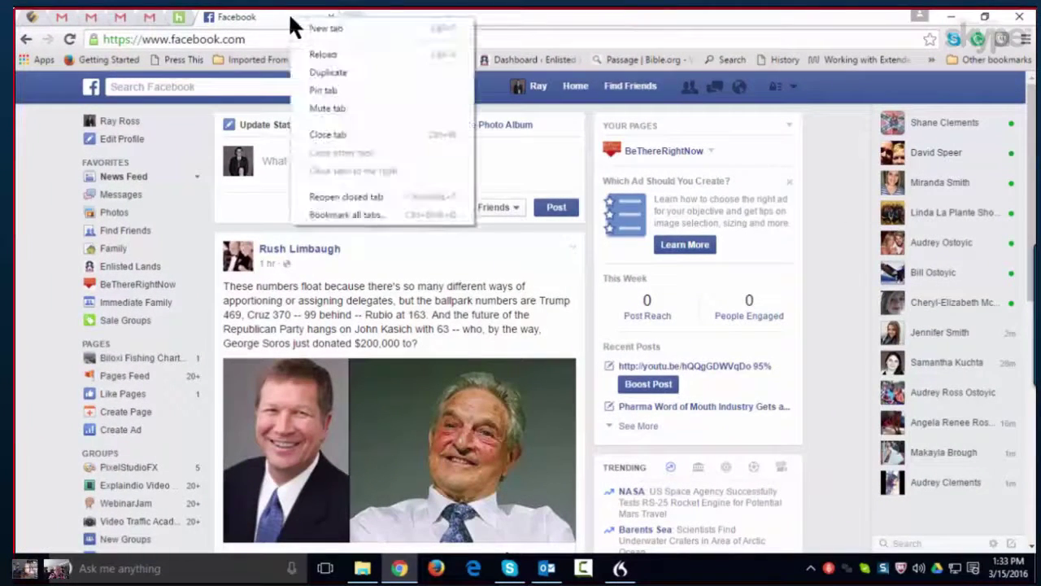
left_click(333, 91)
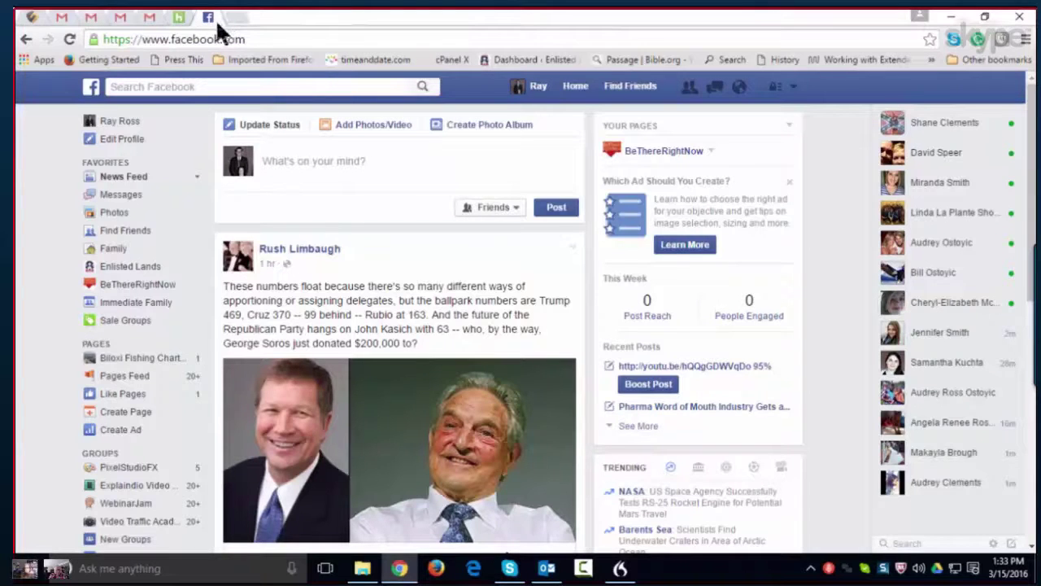
left_click_drag(216, 25, 80, 19)
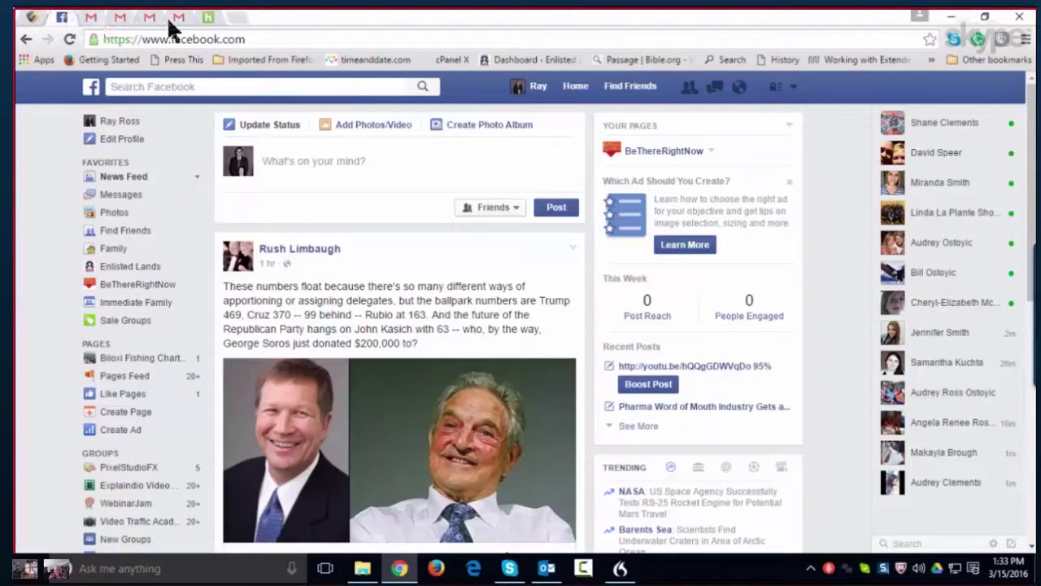
Step: Unpin the Hulu Elementary tab using Unpin tab from its context menu
left_click(211, 18)
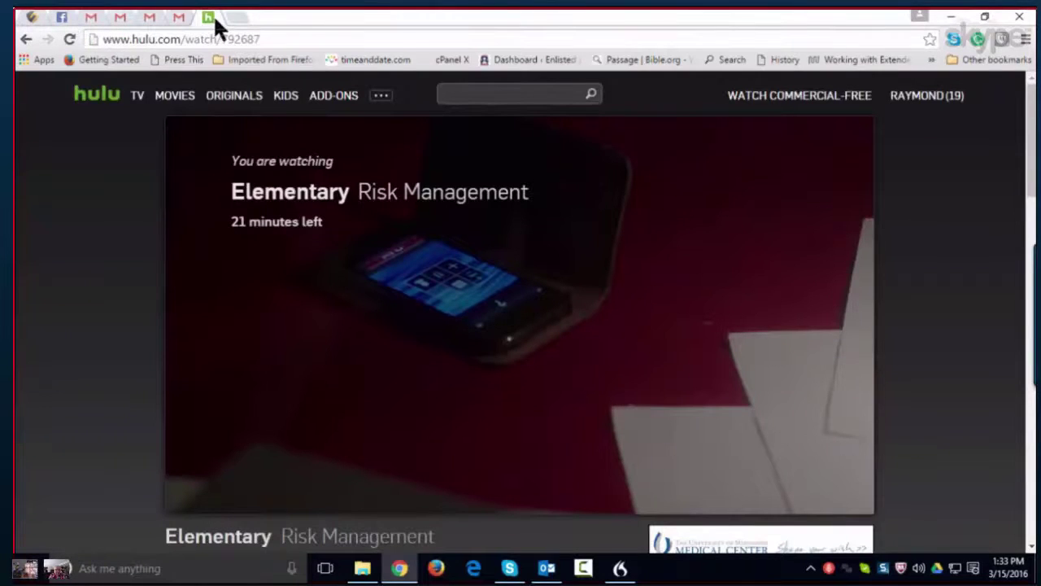
right_click(214, 18)
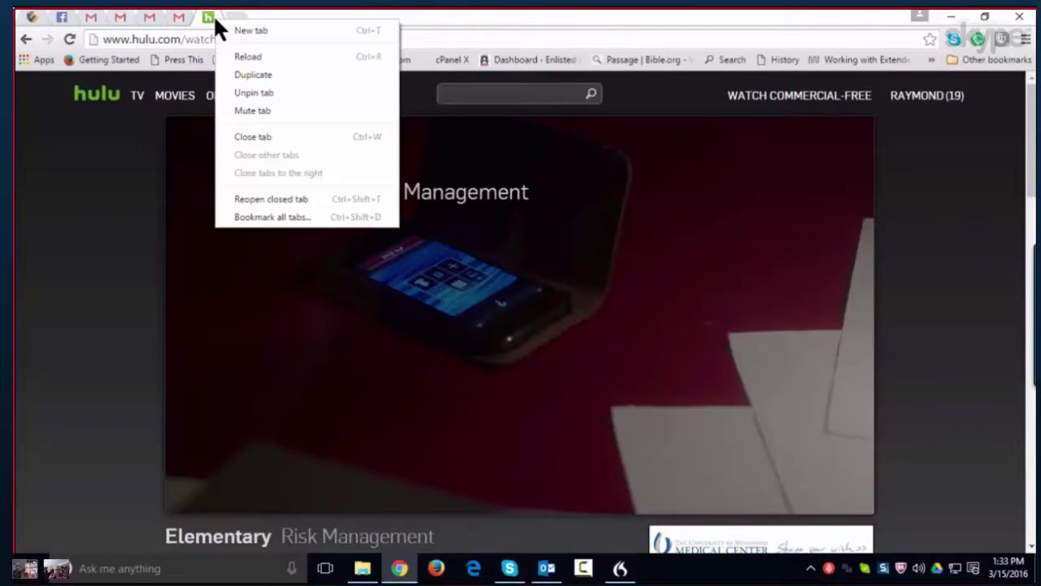
left_click(252, 90)
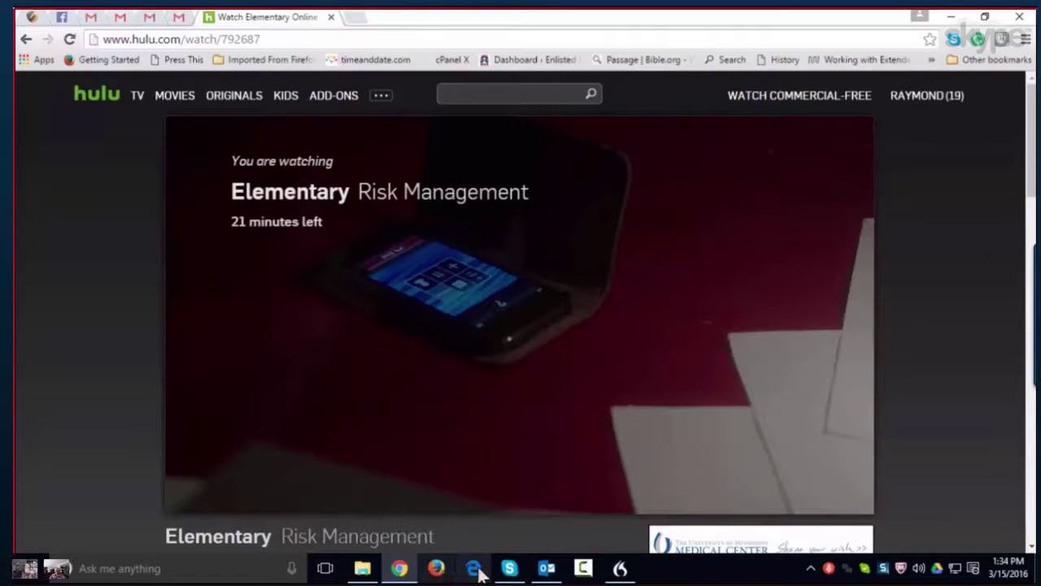
mouse_move(510, 568)
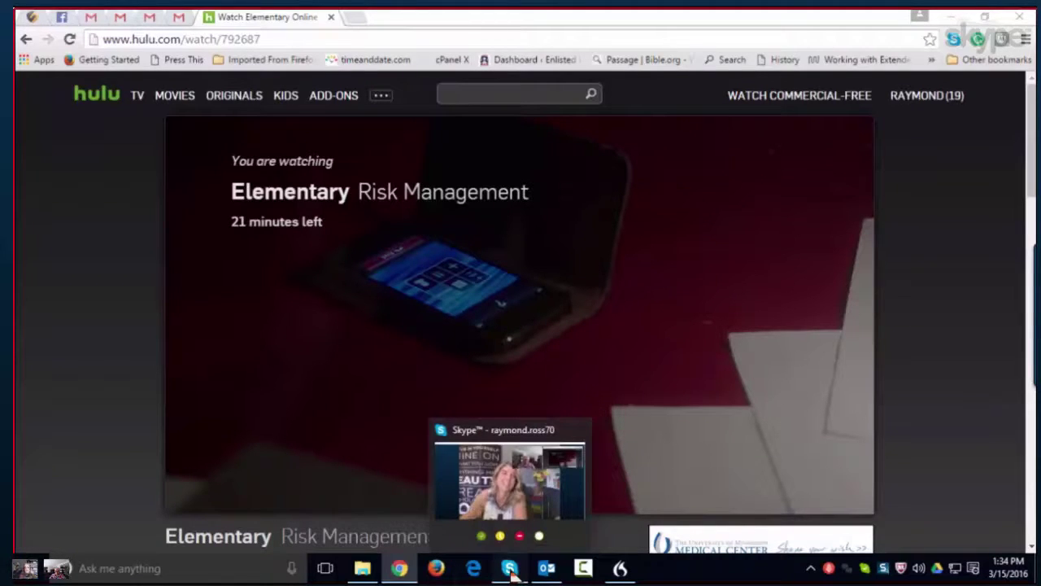
Step: Bring the Skype video call window to the front from the taskbar
left_click(511, 569)
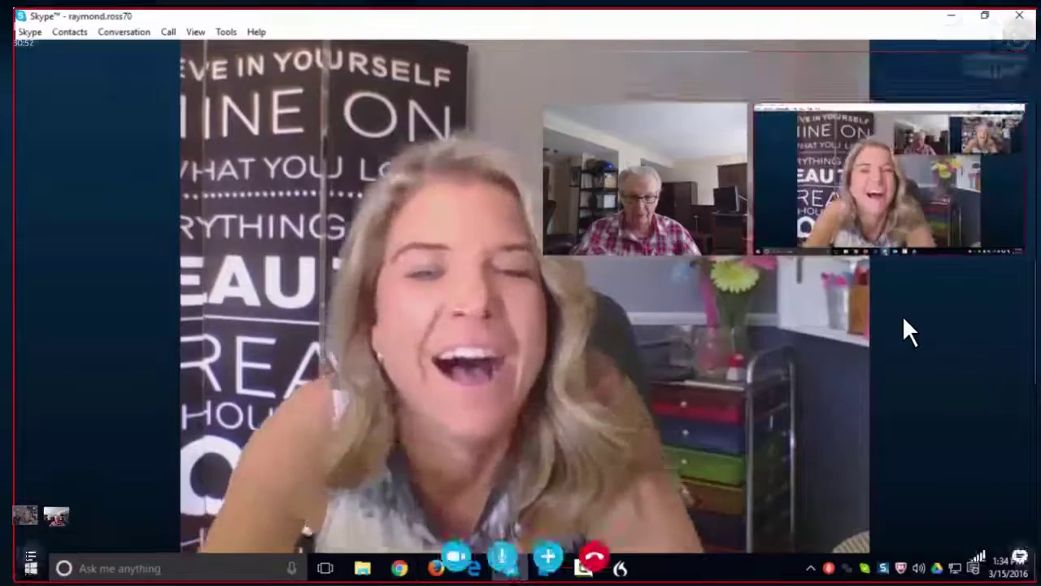